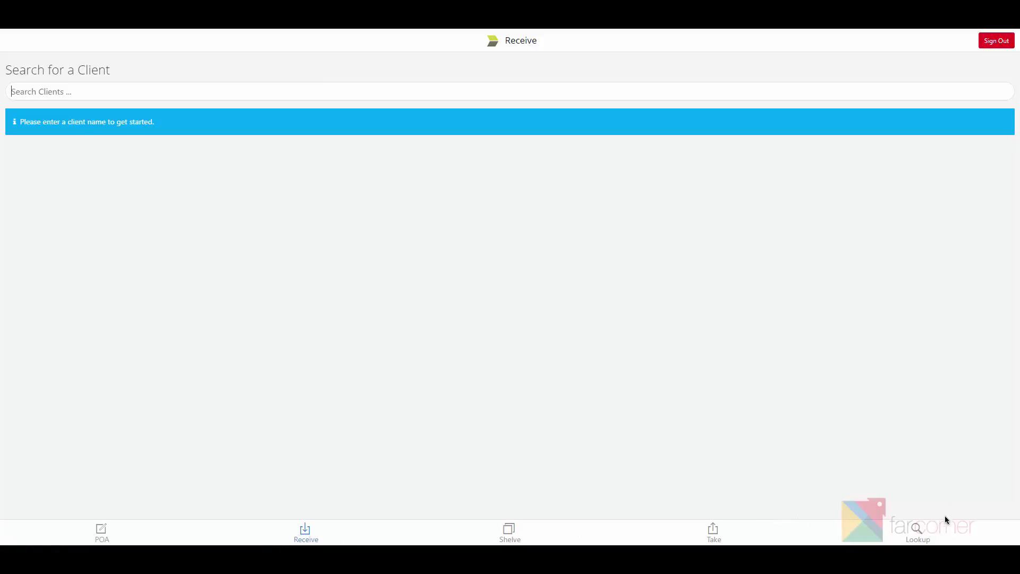
# - Look up the storage location ONSL-1 and review its listed items
pyautogui.click(923, 533)
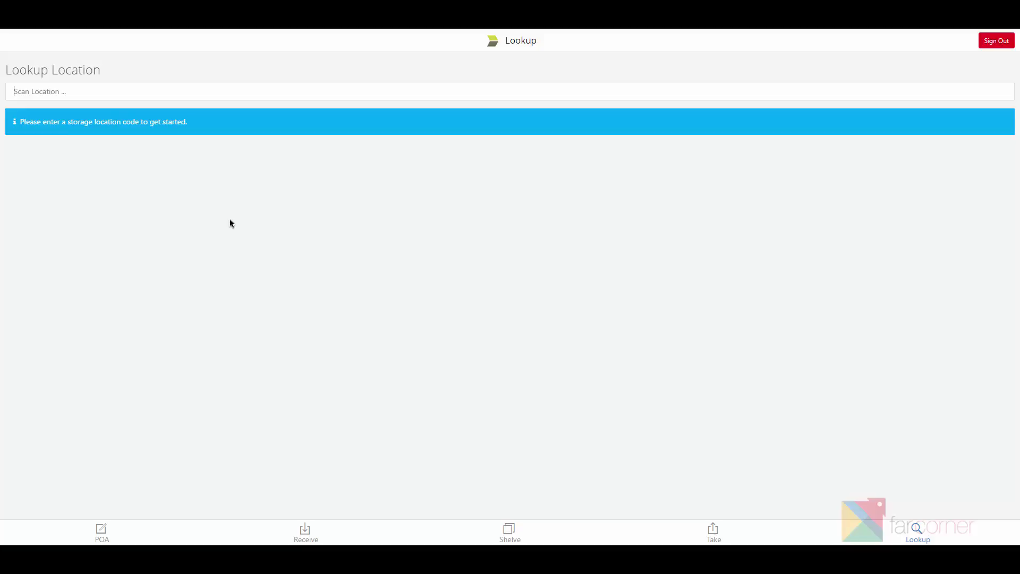
pyautogui.write('onsl-1')
pyautogui.press('Return')
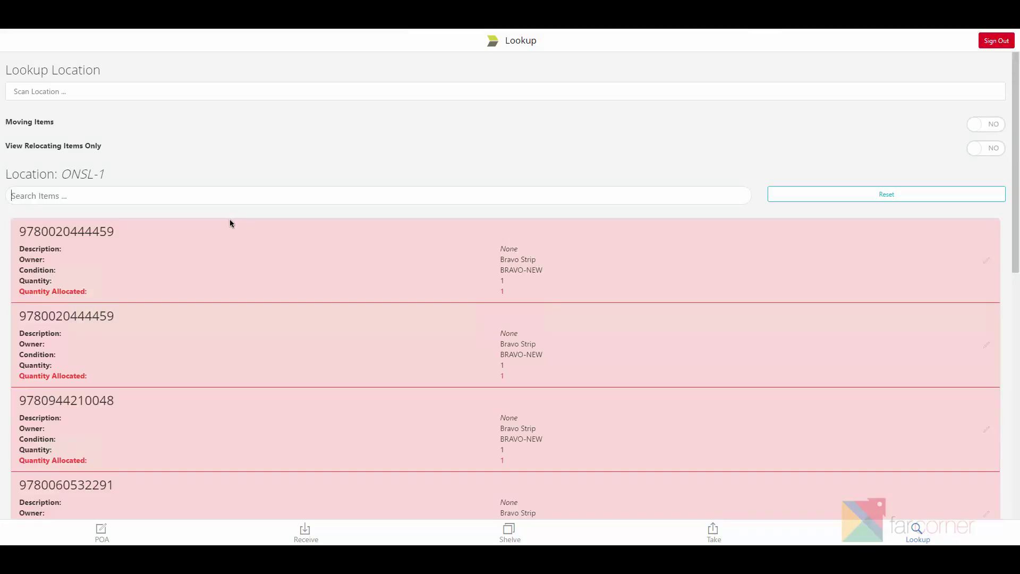
pyautogui.scroll(-3, 259, 255)
pyautogui.scroll(-7, 261, 255)
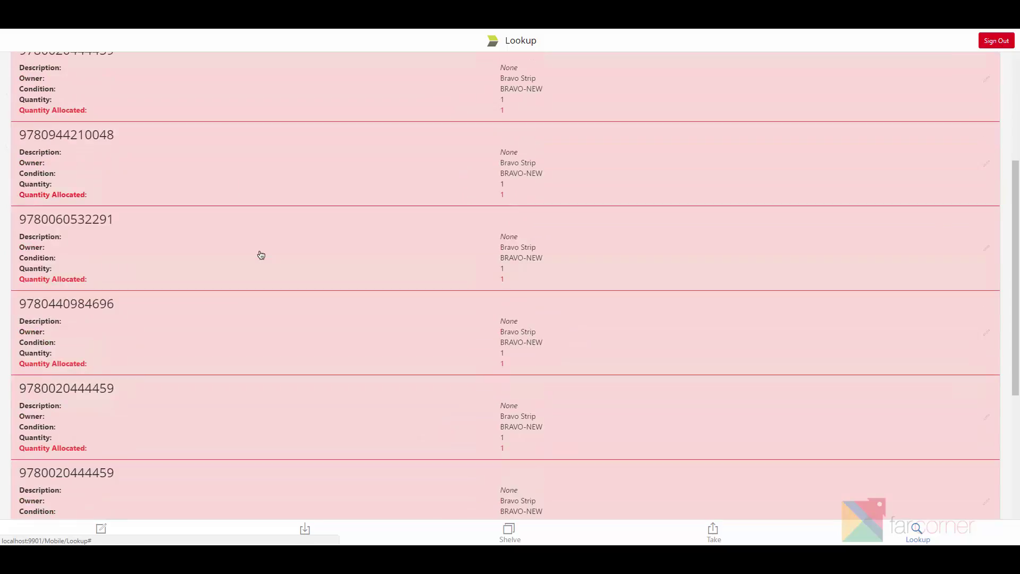
pyautogui.scroll(8, 260, 255)
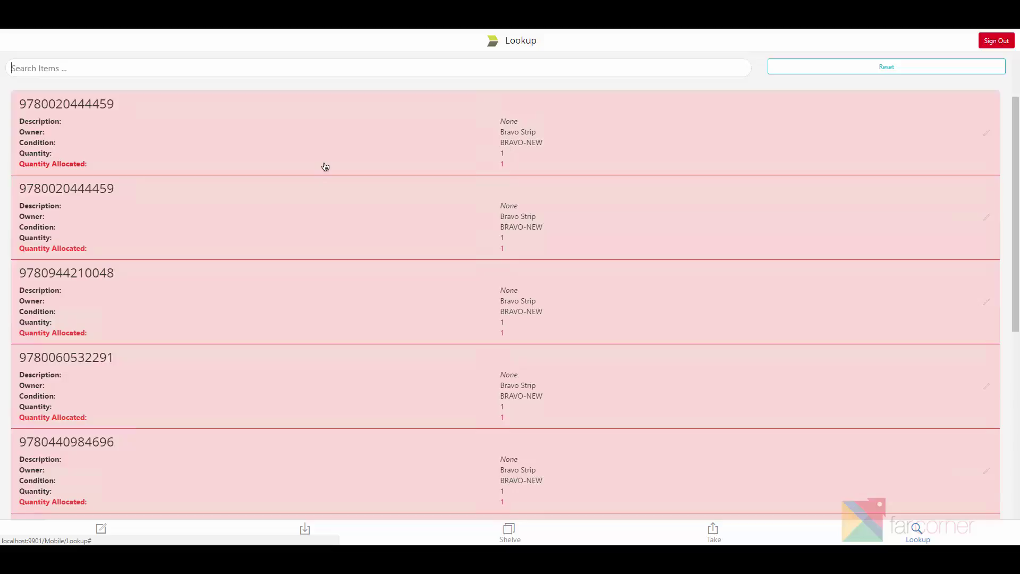
pyautogui.scroll(-7, 325, 166)
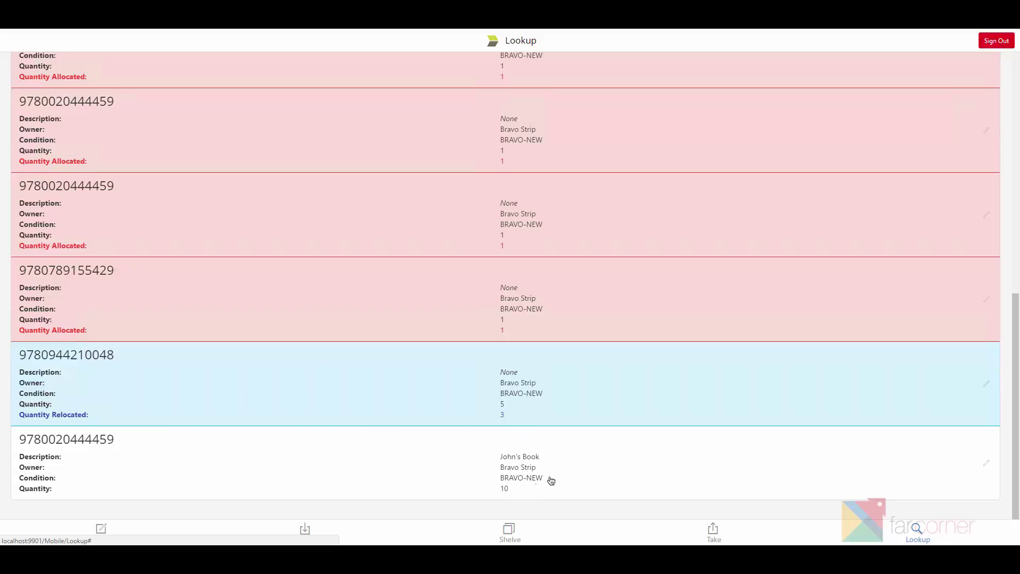
pyautogui.click(616, 466)
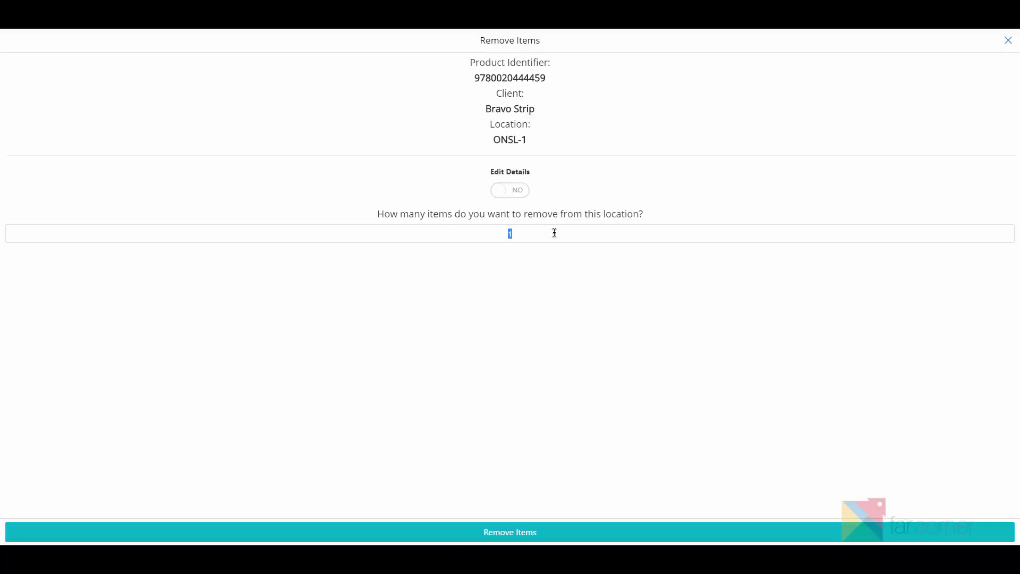
pyautogui.write('2')
pyautogui.click(539, 534)
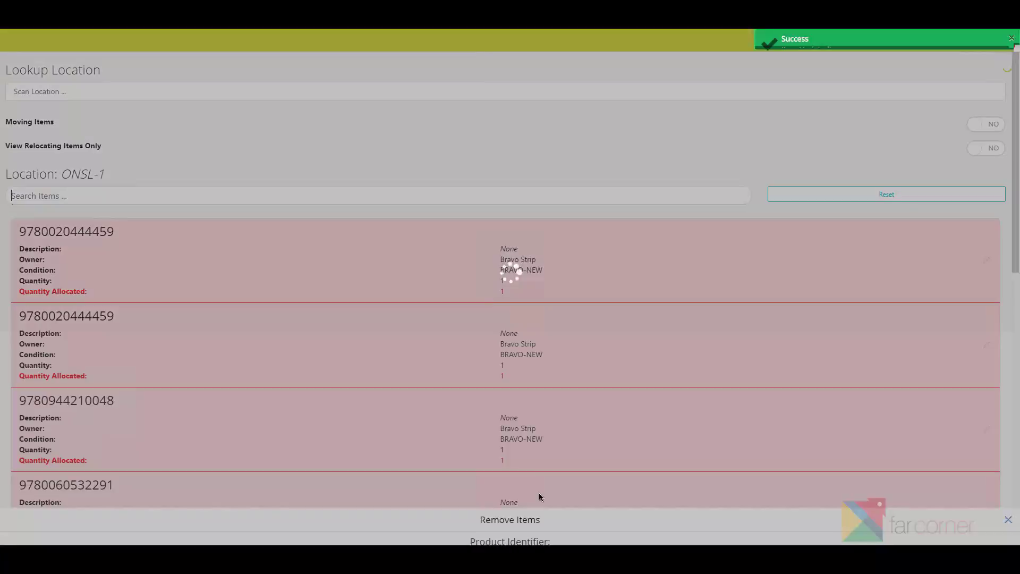
pyautogui.scroll(-10, 571, 314)
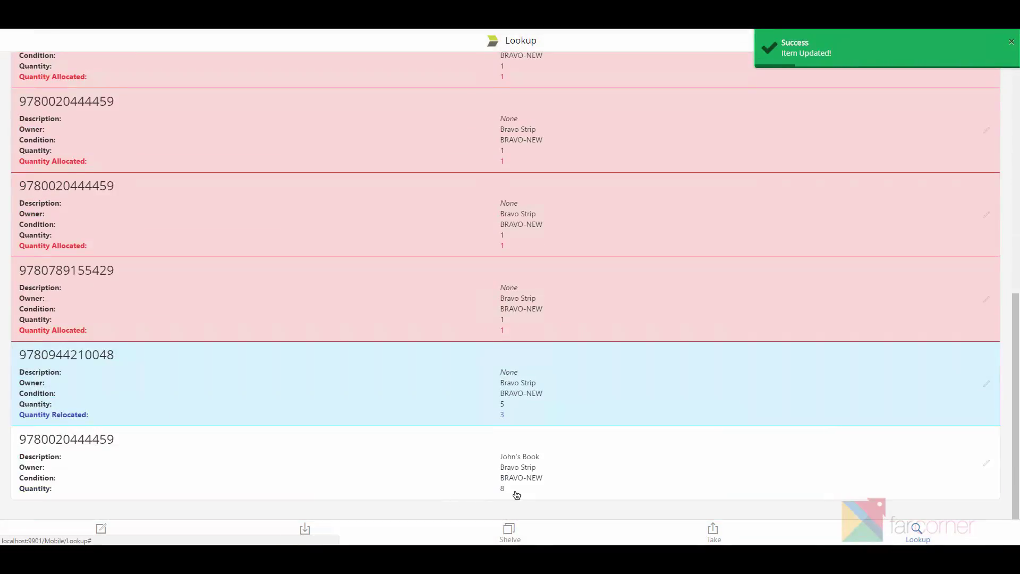
pyautogui.click(542, 478)
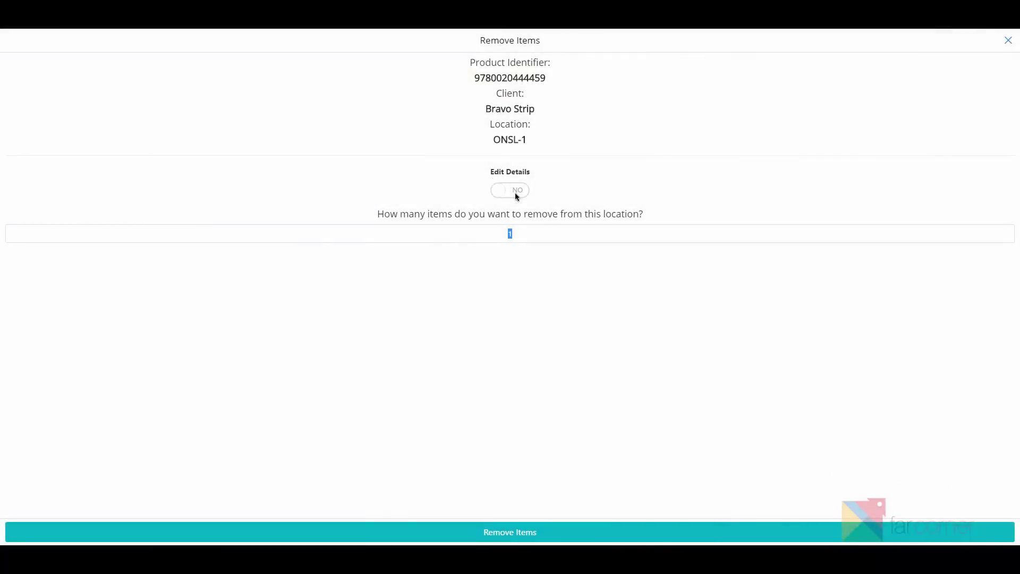
pyautogui.click(514, 192)
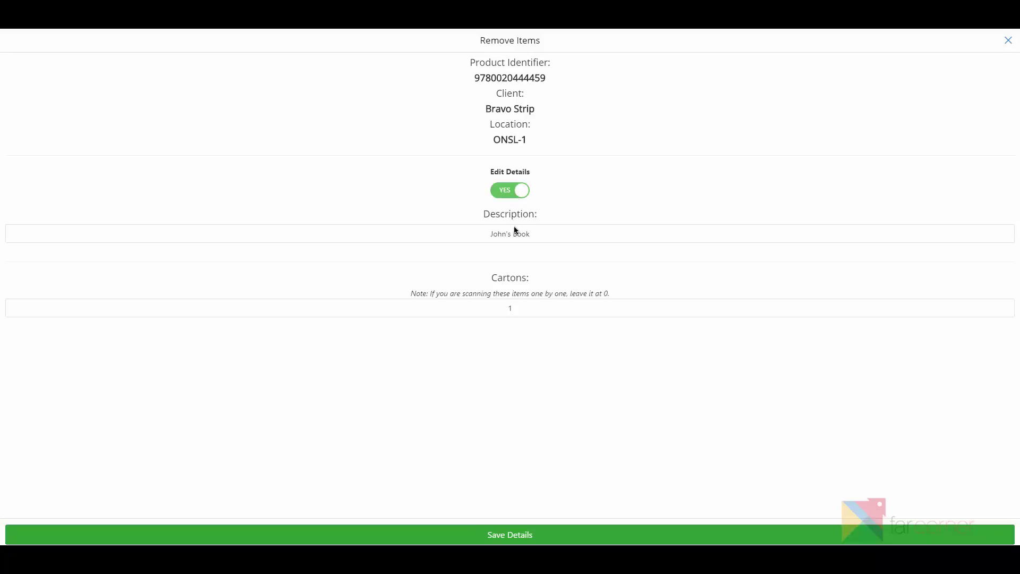
pyautogui.moveTo(537, 232); pyautogui.dragTo(476, 227)
pyautogui.click(543, 306)
pyautogui.doubleClick(509, 308)
pyautogui.click(561, 233)
pyautogui.hotkey('shift', 'Right')
pyautogui.hotkey('shift', 'Right')
pyautogui.hotkey('shift', 'Right')
pyautogui.hotkey('shift', 'Right')
pyautogui.write('Tom')
pyautogui.click(530, 535)
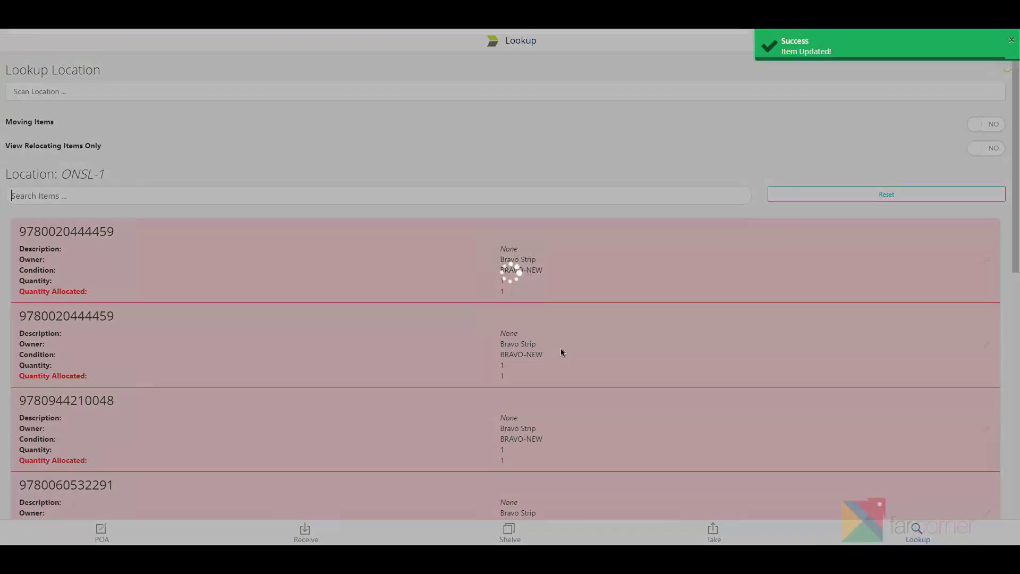
pyautogui.scroll(-10, 578, 340)
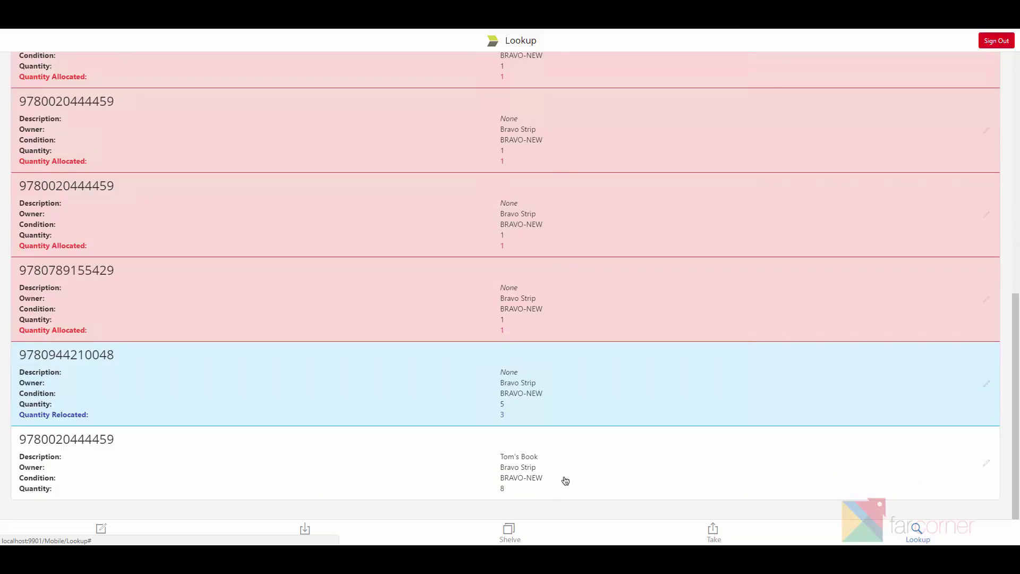
pyautogui.scroll(2, 565, 476)
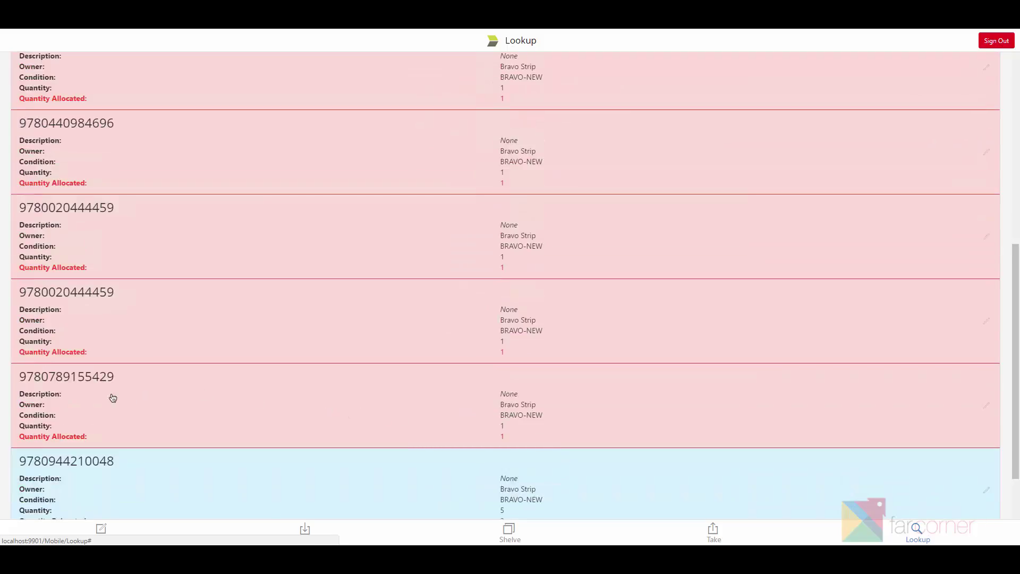
pyautogui.click(556, 422)
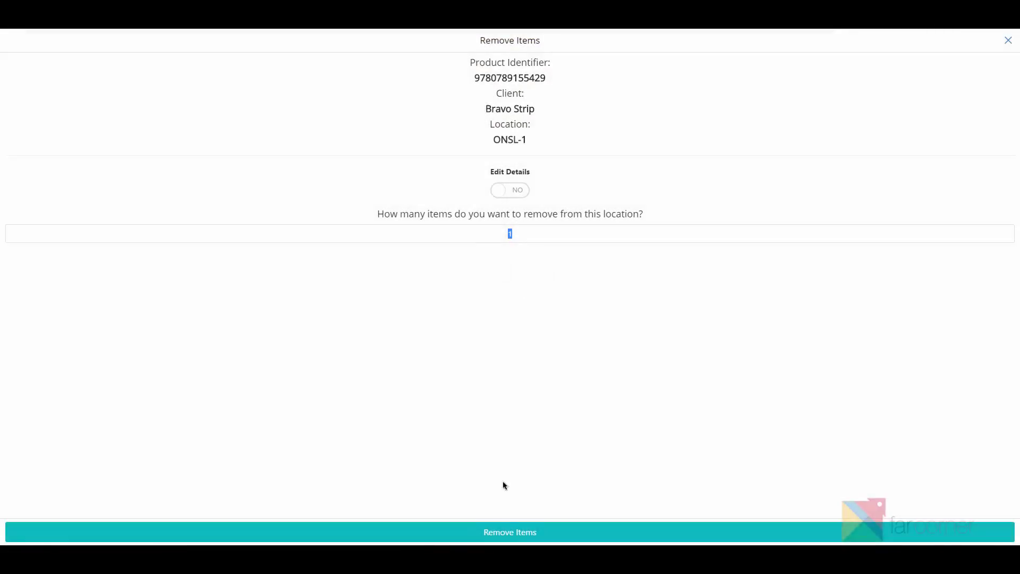
pyautogui.click(509, 533)
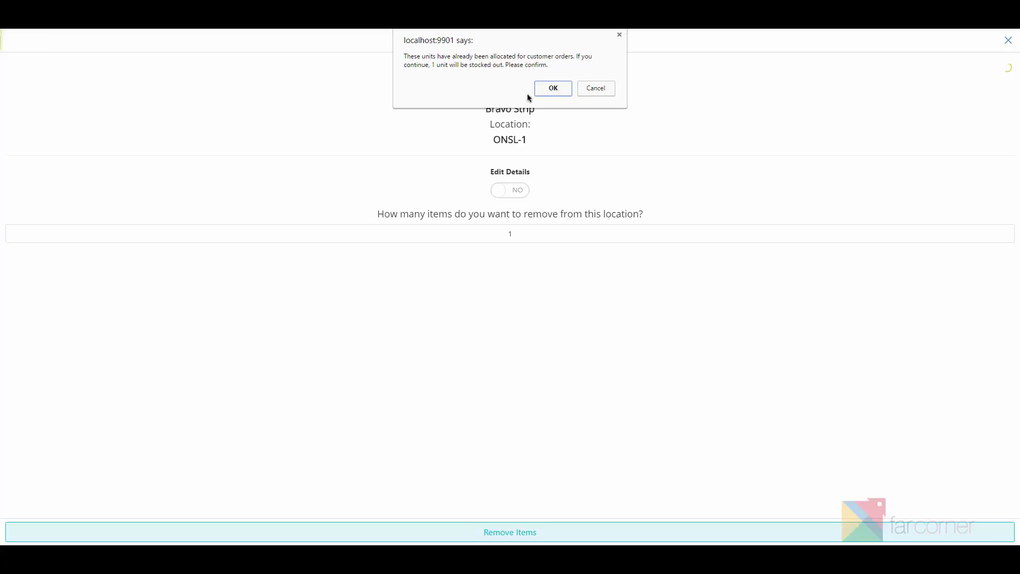
pyautogui.click(553, 89)
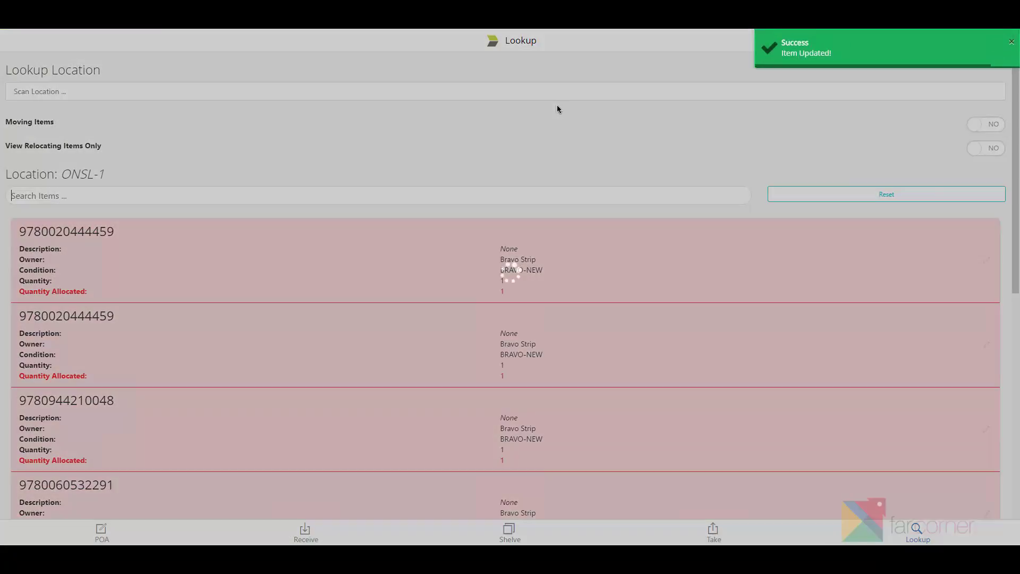
# - View only the relocating items in ONSL-1, and restore the full item list
pyautogui.scroll(-8, 556, 109)
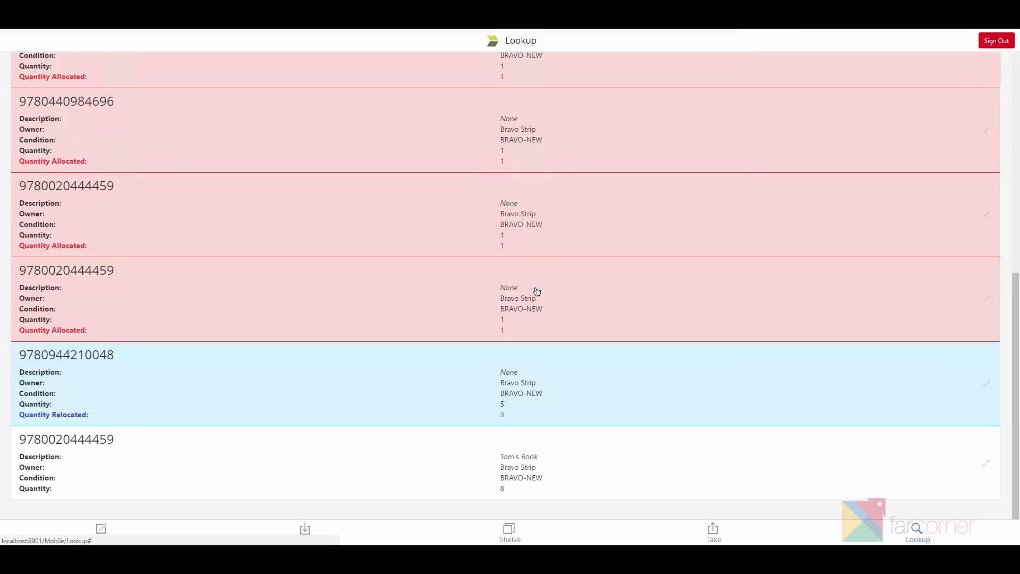
pyautogui.scroll(5, 565, 284)
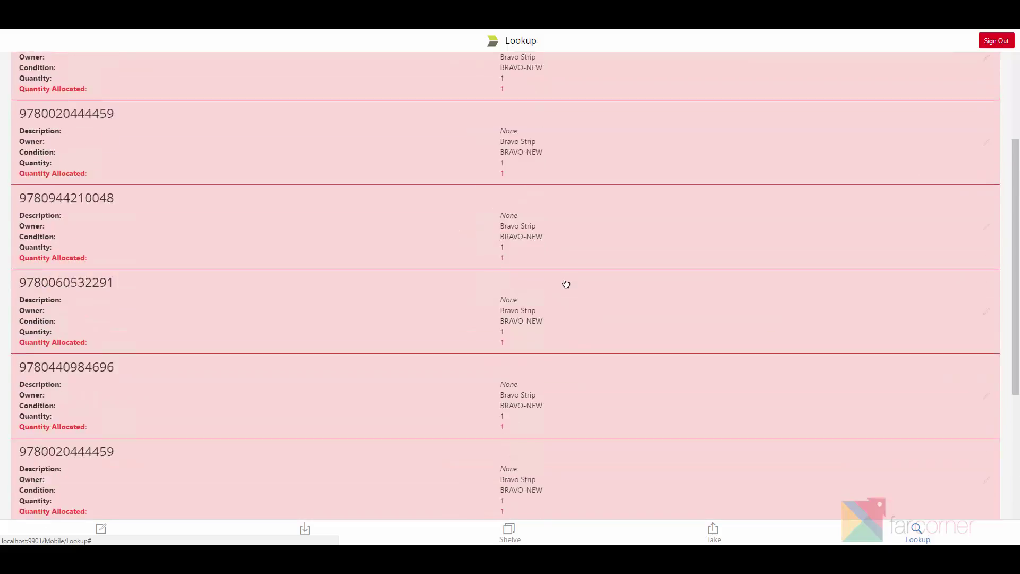
pyautogui.scroll(4, 566, 284)
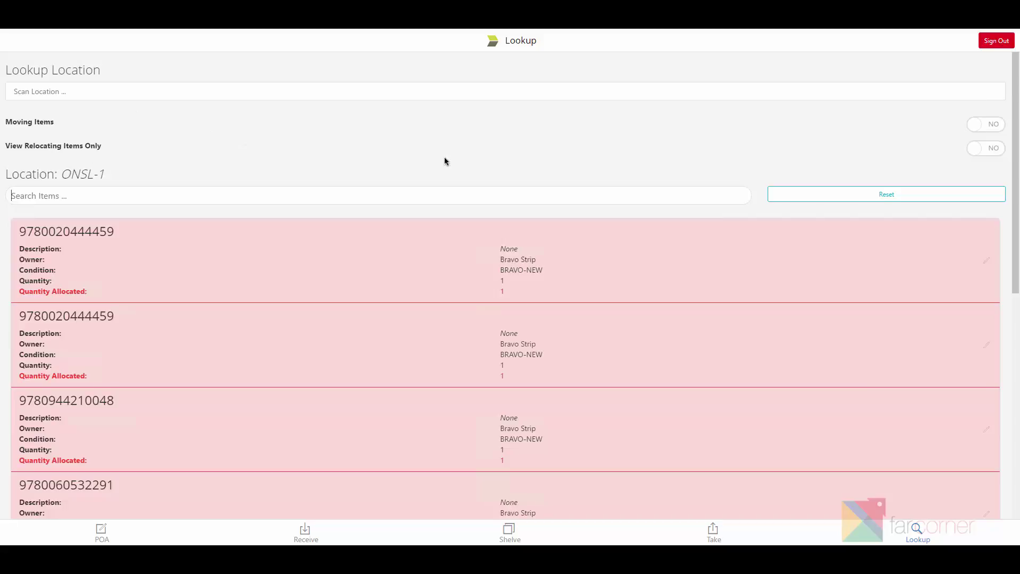
pyautogui.click(983, 151)
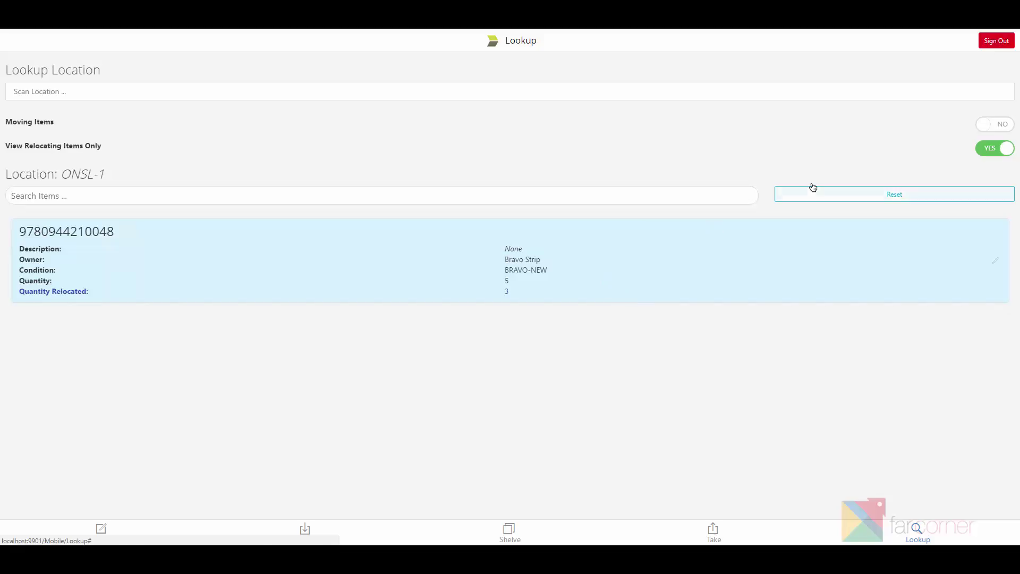
pyautogui.click(984, 151)
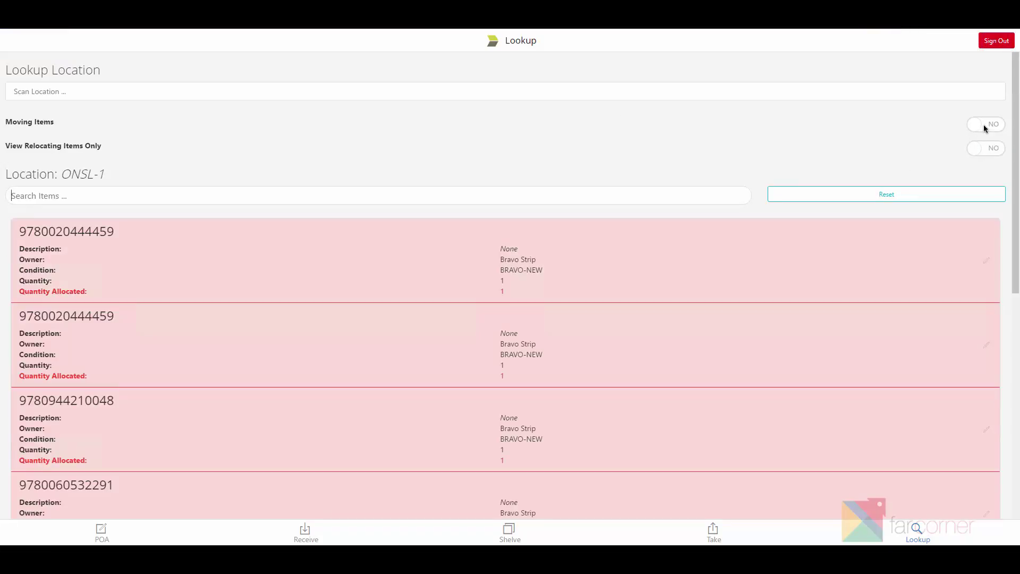
# - Enable moving items and move 8 units of the "Tom's Book" item out of ONSL-1, keeping the BRAVO-NEW condition
pyautogui.click(989, 123)
pyautogui.scroll(-1, 761, 151)
pyautogui.scroll(-8, 760, 154)
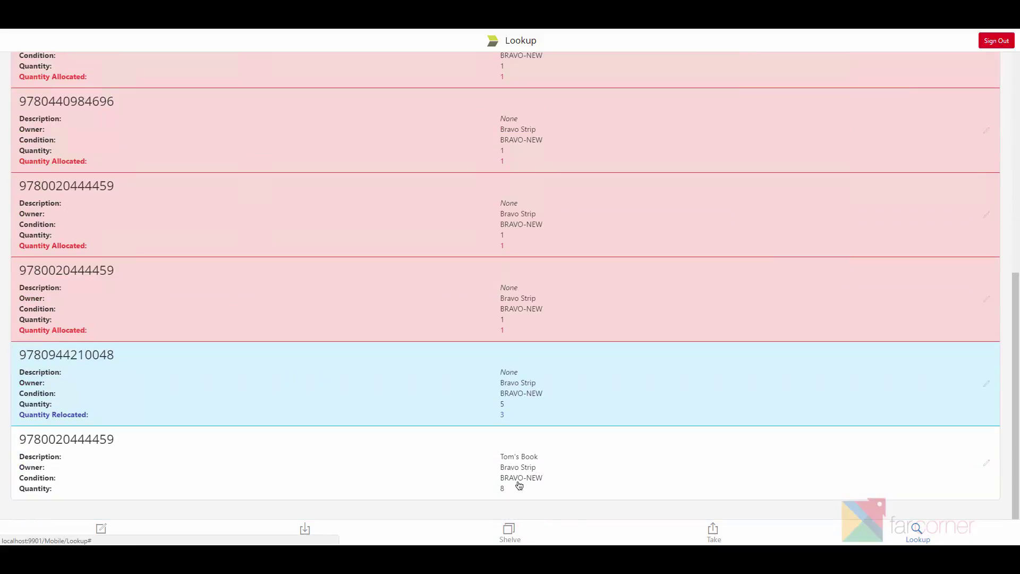
pyautogui.click(569, 482)
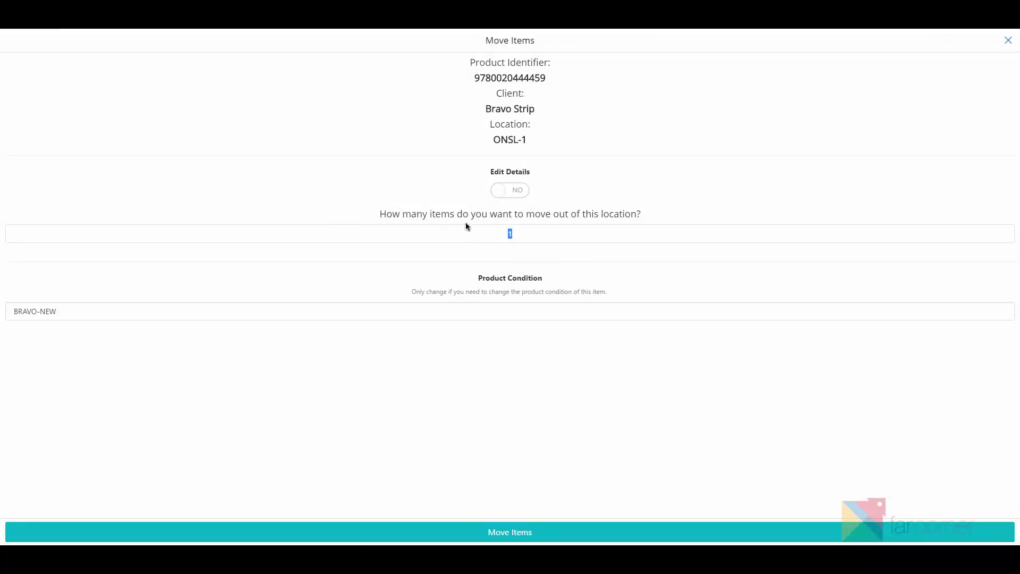
pyautogui.write('8')
pyautogui.click(550, 308)
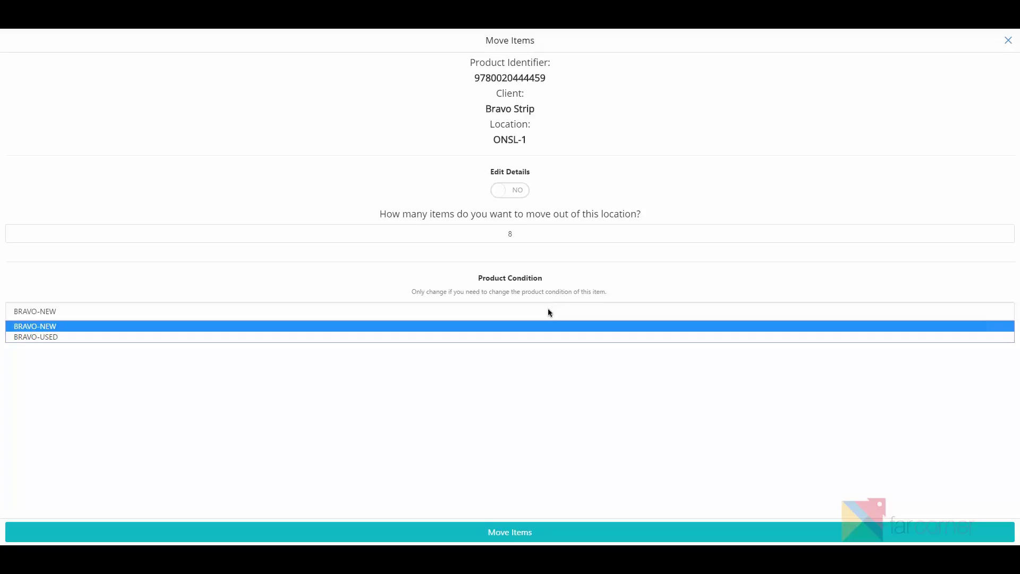
pyautogui.click(548, 311)
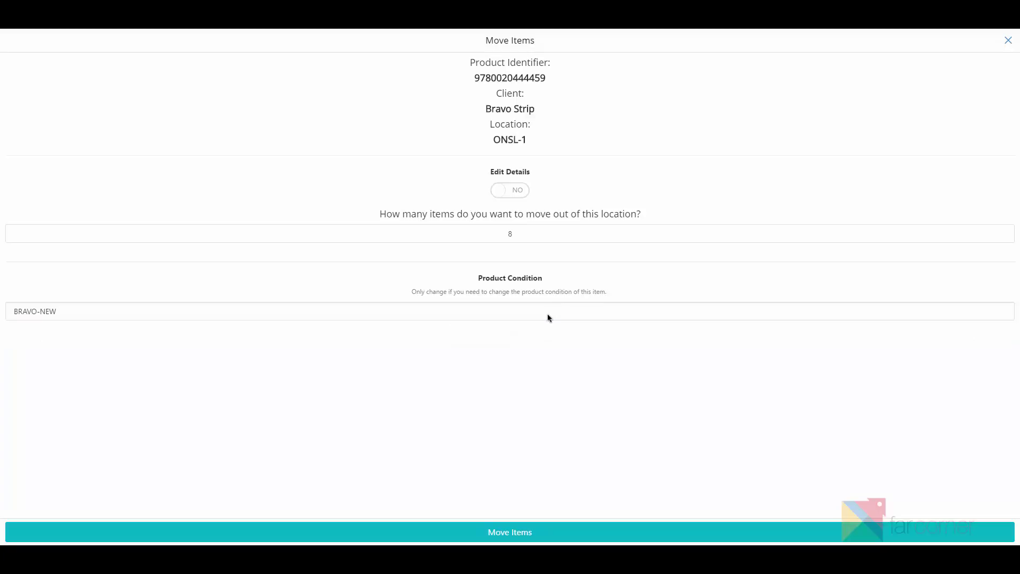
pyautogui.click(533, 531)
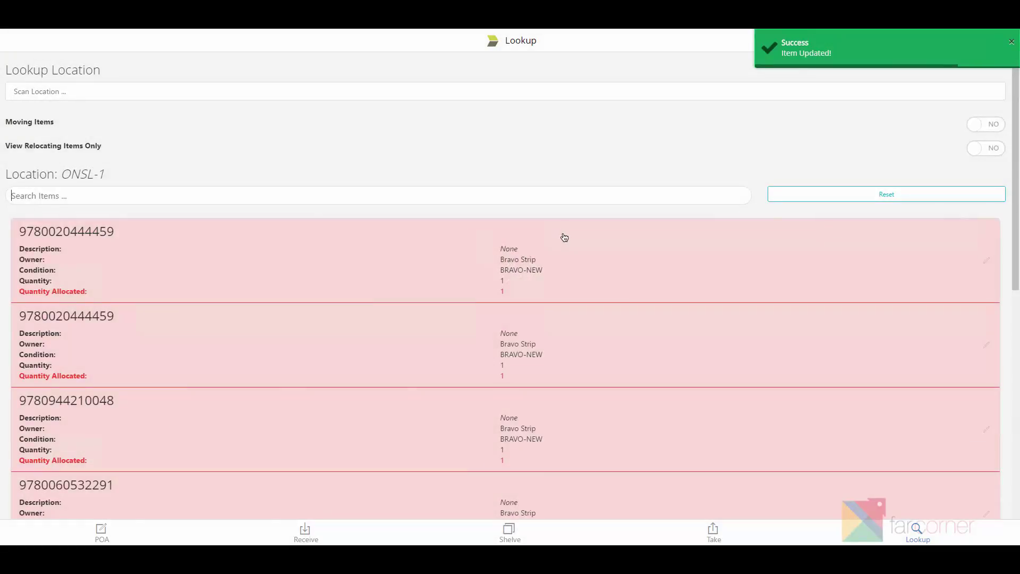
pyautogui.scroll(-9, 564, 237)
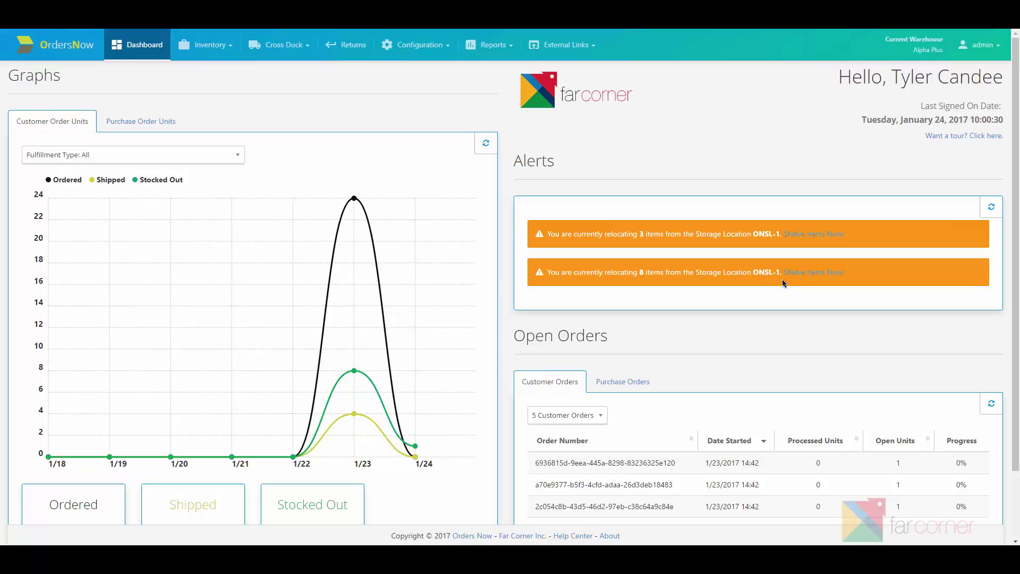
# - From the OrdersNow dashboard alert for the 8 relocating items, open the shelving page for ONSL-1 and look through its items
pyautogui.click(809, 274)
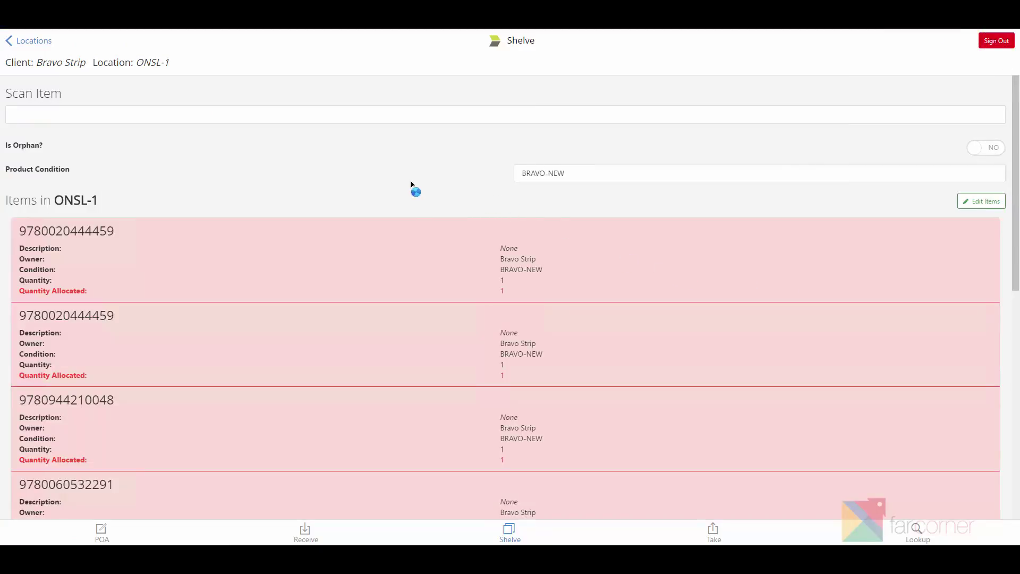
pyautogui.scroll(-9, 407, 184)
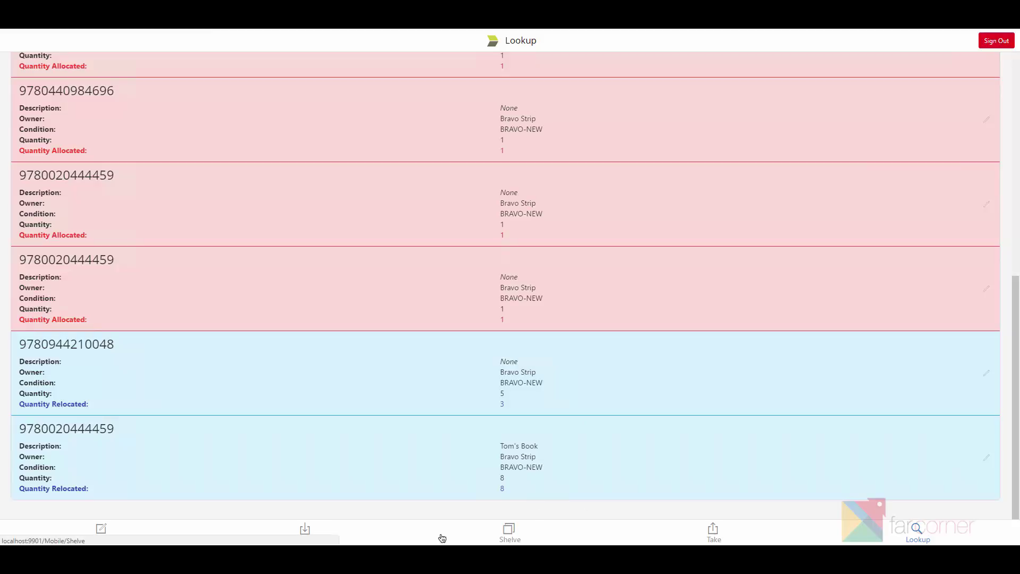
# - Copy the product identifier from the relocated "Tom's Book" item's details in Lookup and close the details
pyautogui.click(83, 429)
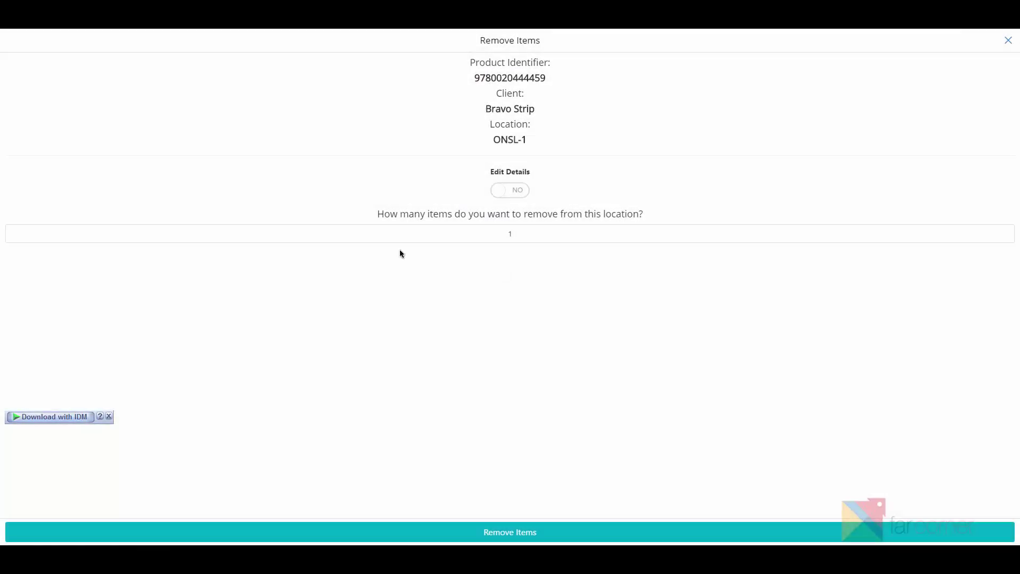
pyautogui.doubleClick(496, 78)
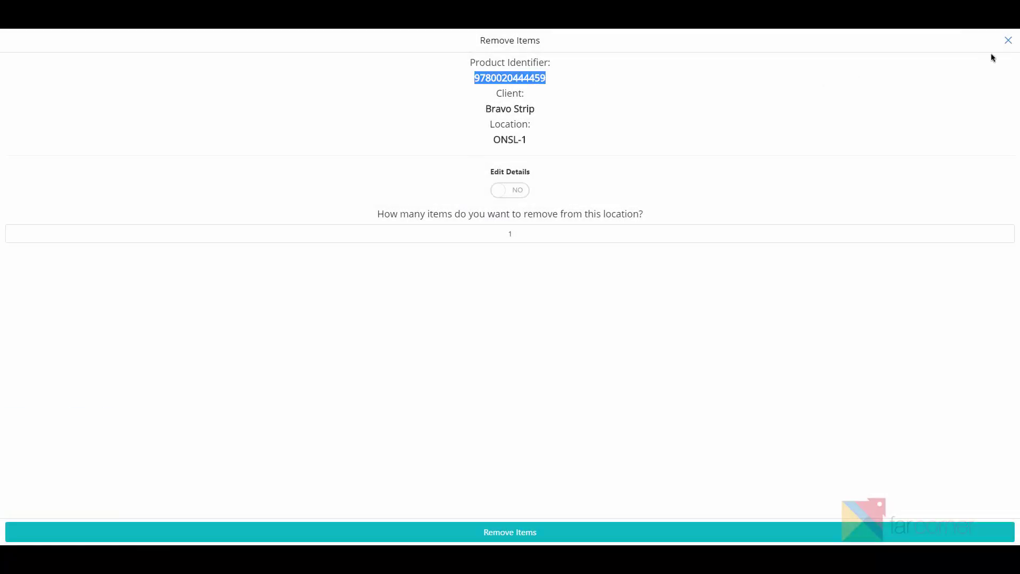
pyautogui.click(1007, 40)
# - Start shelving for the client Bravo Strip without matching it to a PO
pyautogui.click(509, 533)
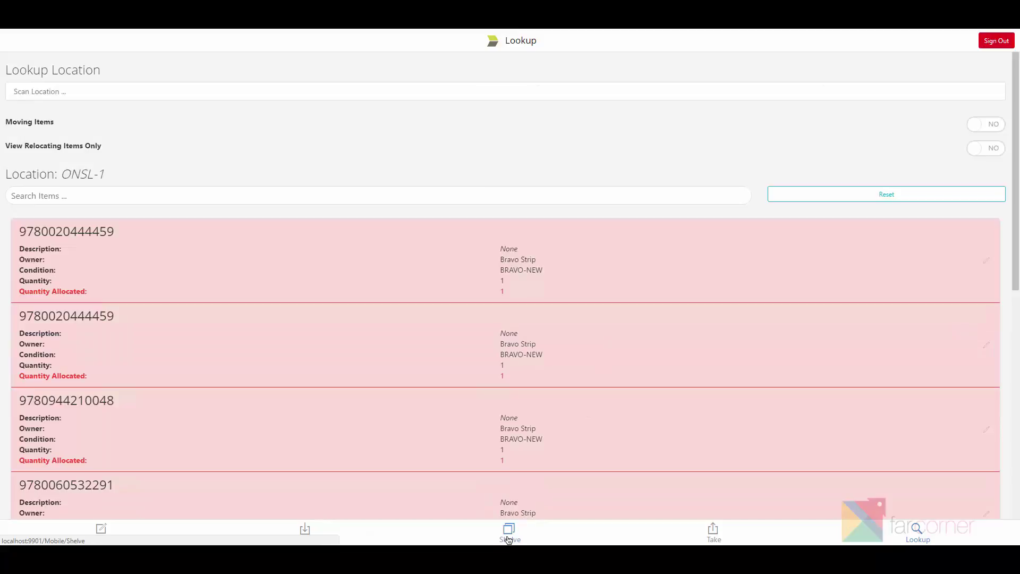
pyautogui.write('a')
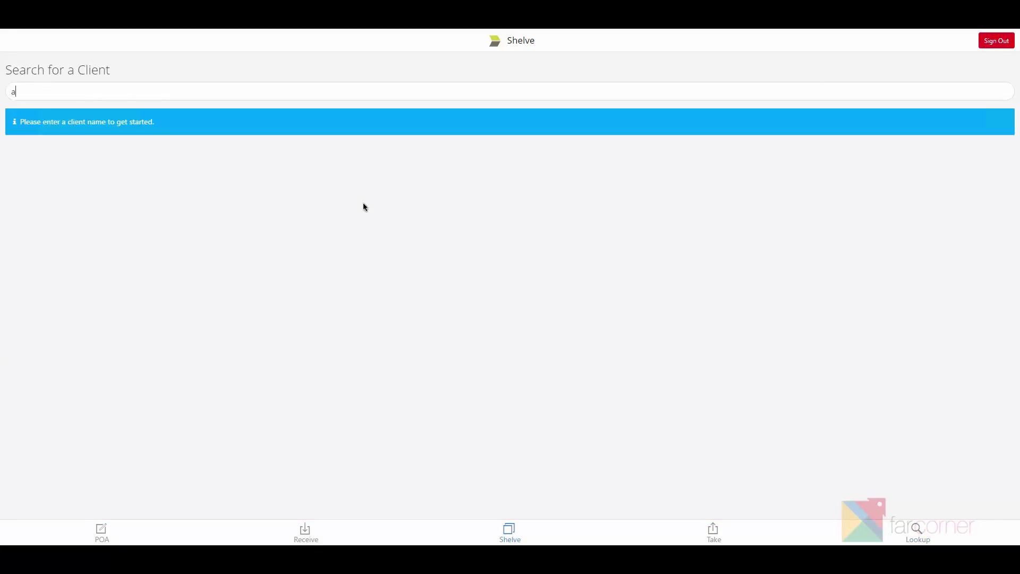
pyautogui.click(392, 129)
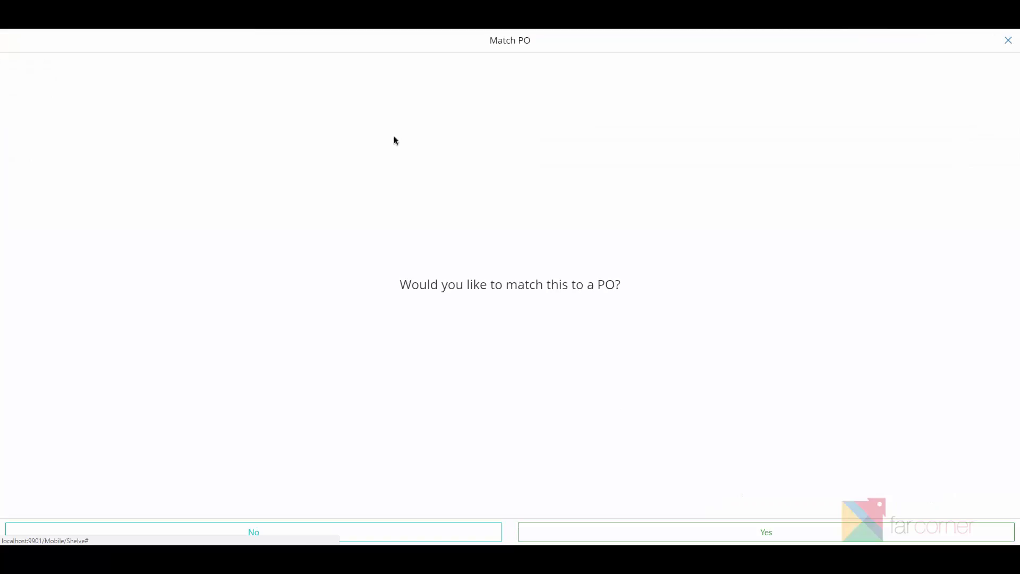
pyautogui.click(412, 531)
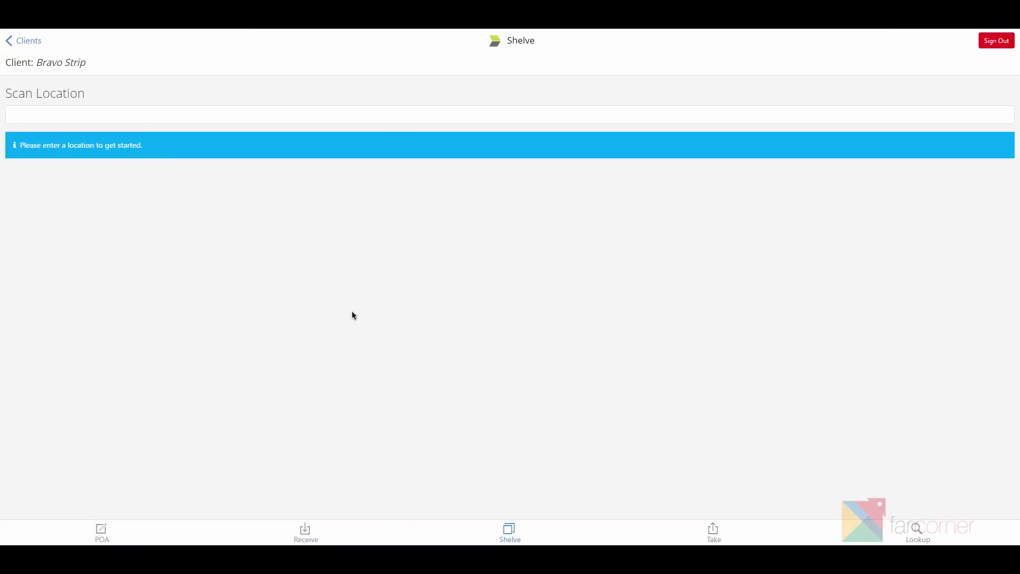
# - Choose ONSL-2 as the shelving location and continue to its item entry
pyautogui.write('onsl-2')
pyautogui.press('Return')
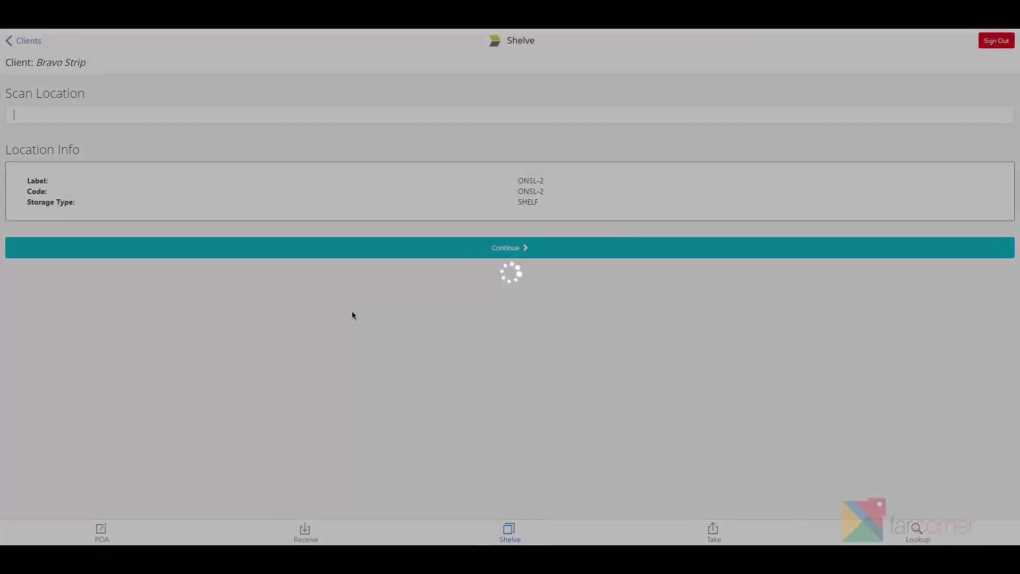
pyautogui.click(456, 257)
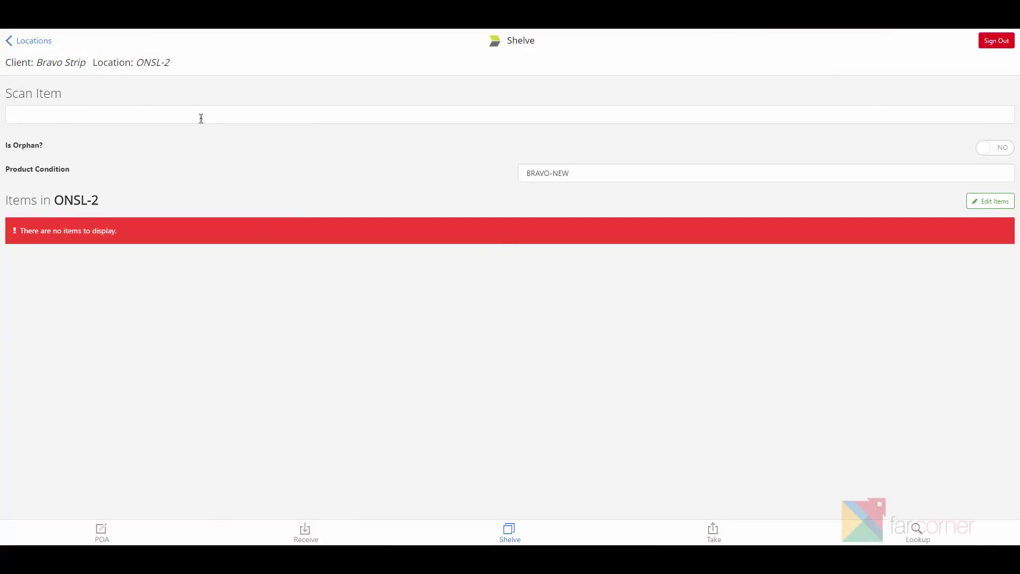
pyautogui.write('9780020444459')
pyautogui.press('Return')
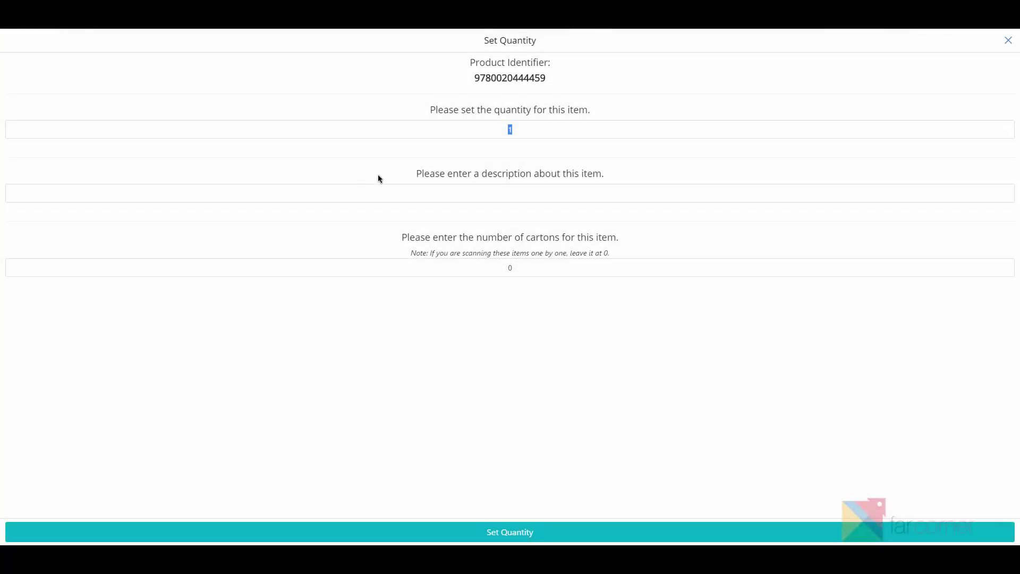
pyautogui.write('8')
pyautogui.click(537, 199)
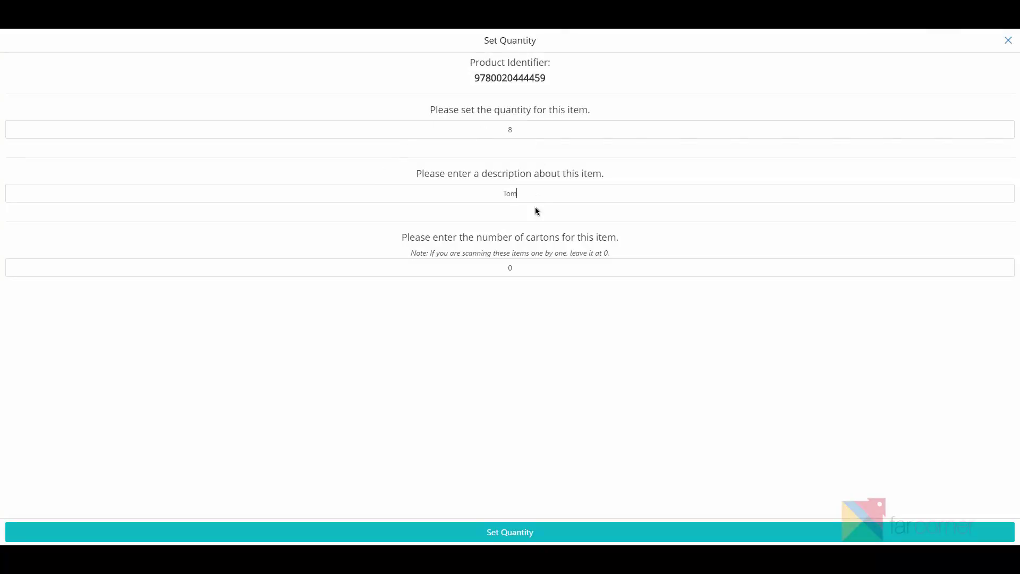
pyautogui.write("Tom's Book")
pyautogui.click(533, 273)
pyautogui.press('BackSpace')
pyautogui.write('1')
pyautogui.click(512, 535)
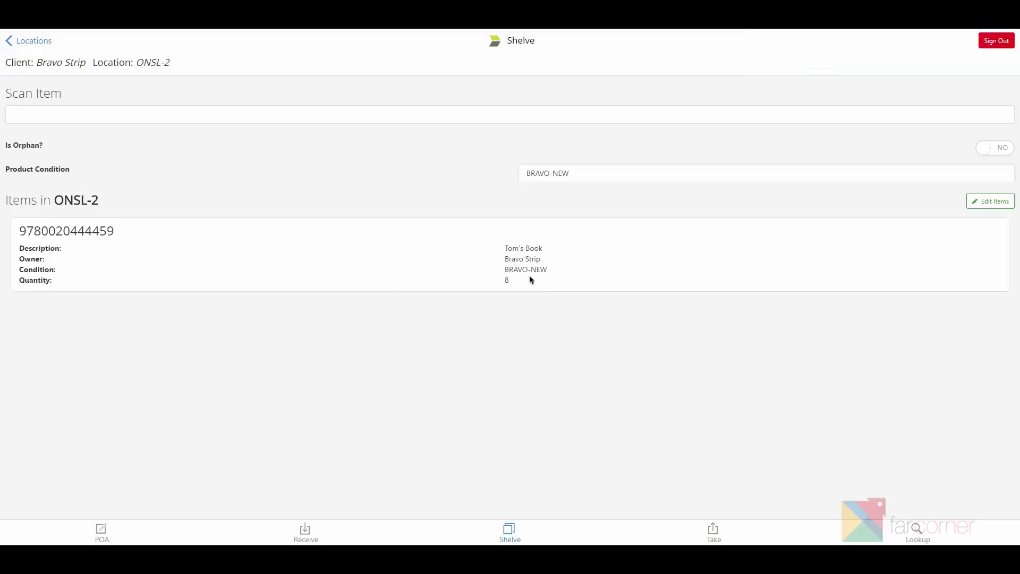
# - Look up storage location ONSL-1 and check through its item list for the relocated book
pyautogui.click(916, 534)
pyautogui.write('onsl-1')
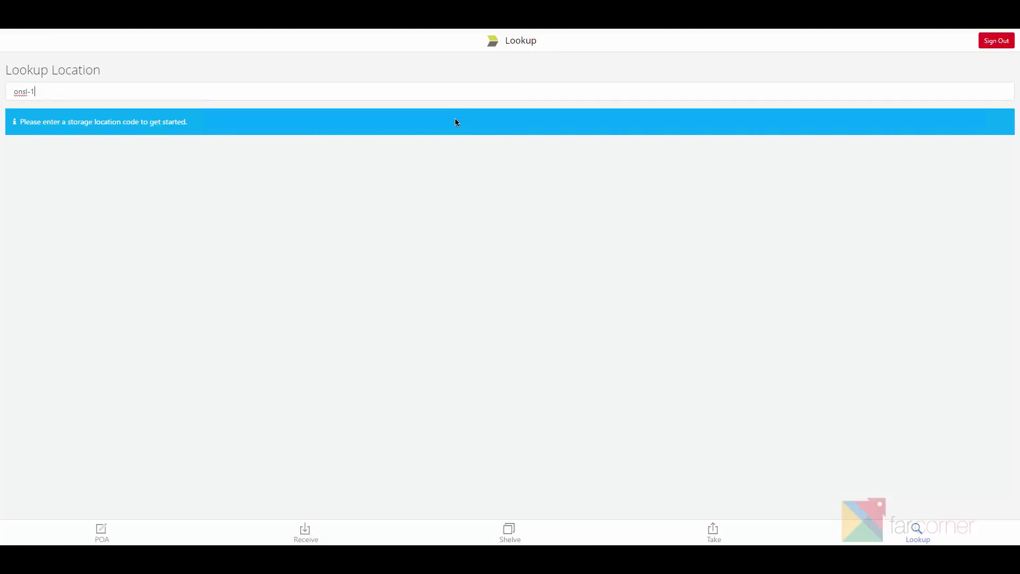
pyautogui.press('Return')
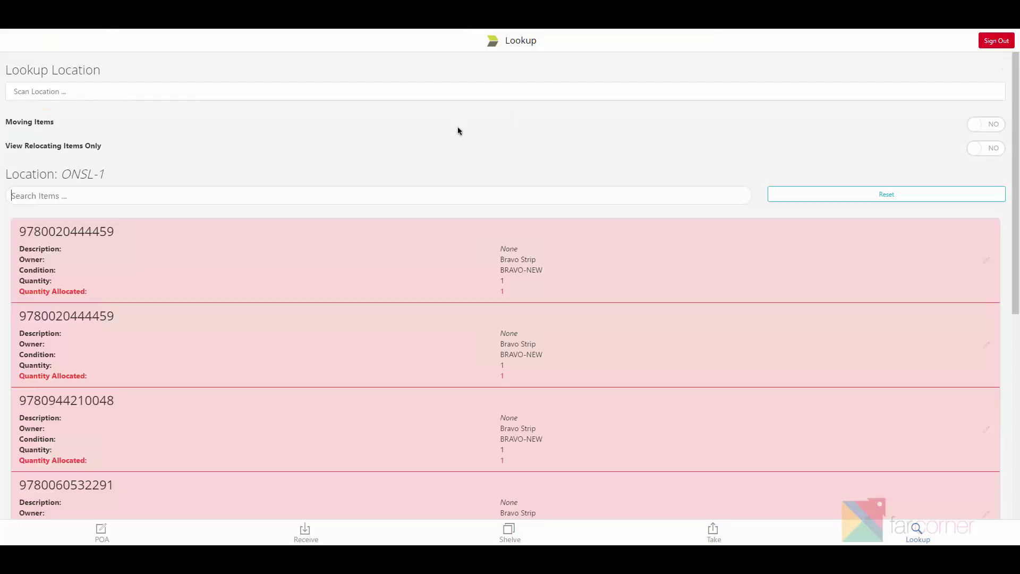
pyautogui.scroll(-7, 474, 223)
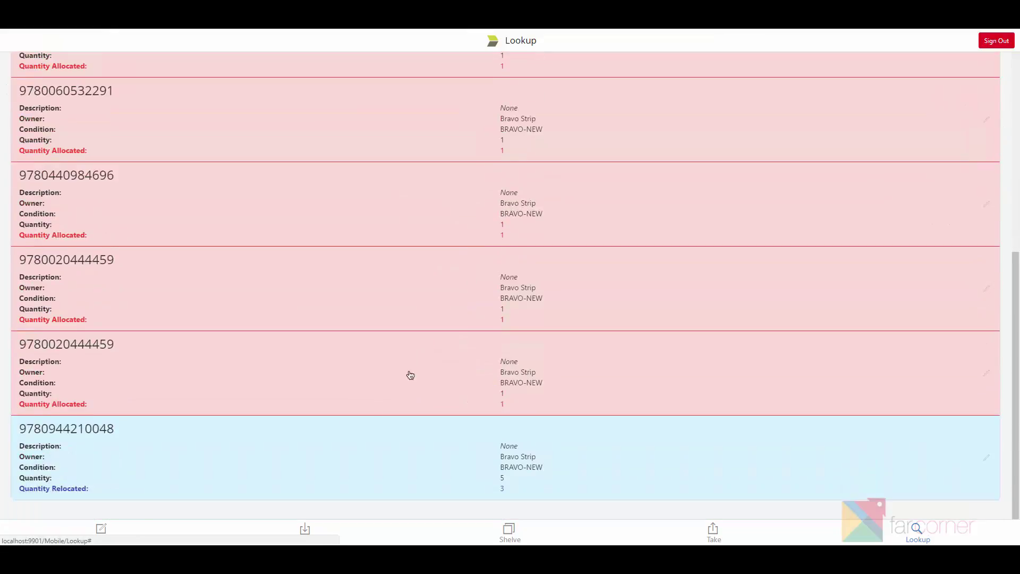